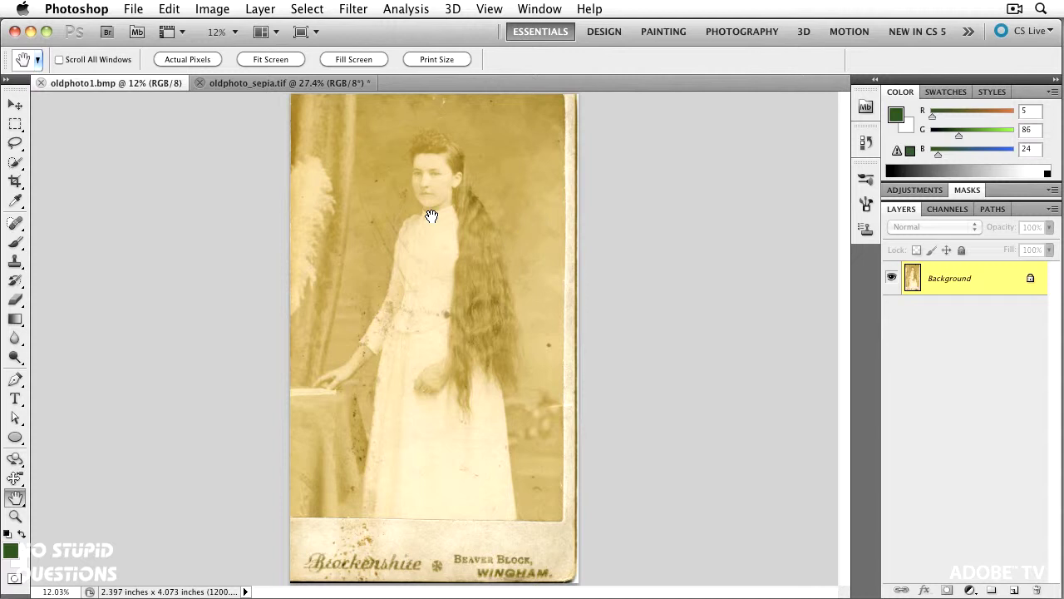
# View the photo's Red and Green channels one at a time, and isolate the Blue channel
pyautogui.scroll(1, 431, 216)
pyautogui.scroll(1, 430, 216)
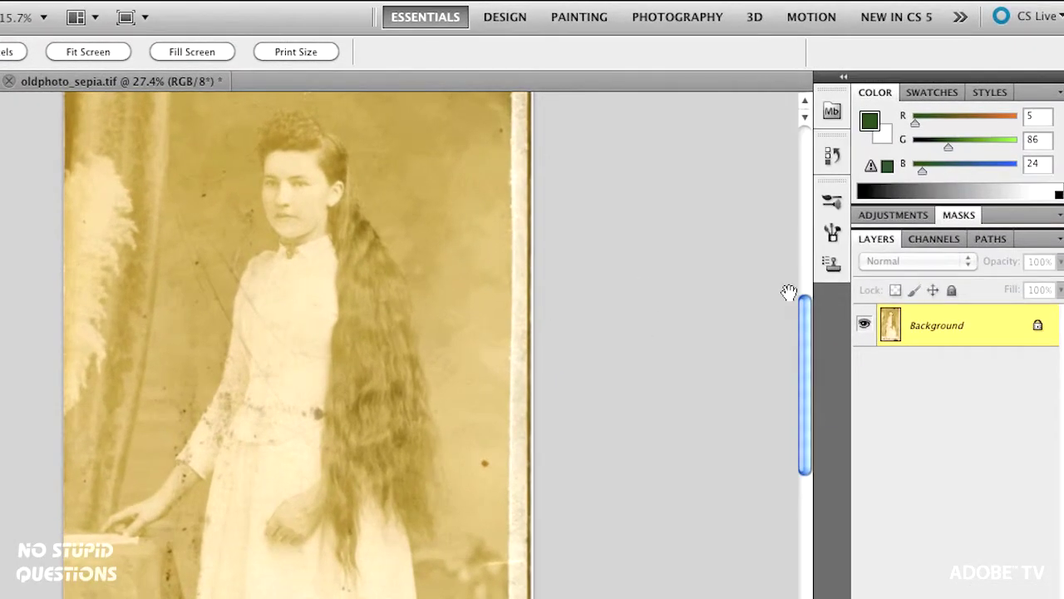
pyautogui.click(939, 239)
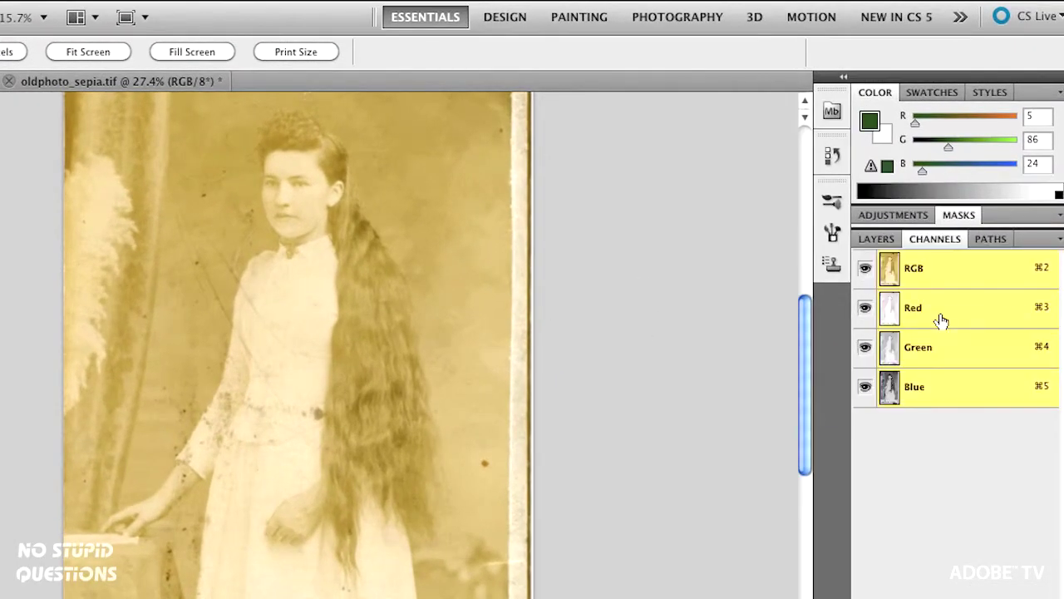
pyautogui.click(942, 318)
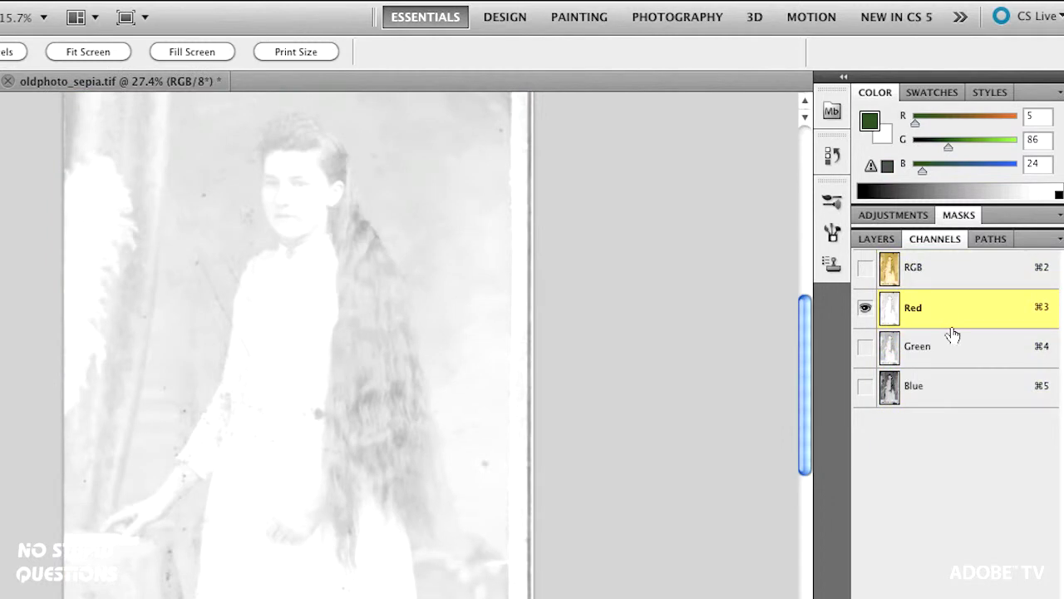
pyautogui.click(952, 348)
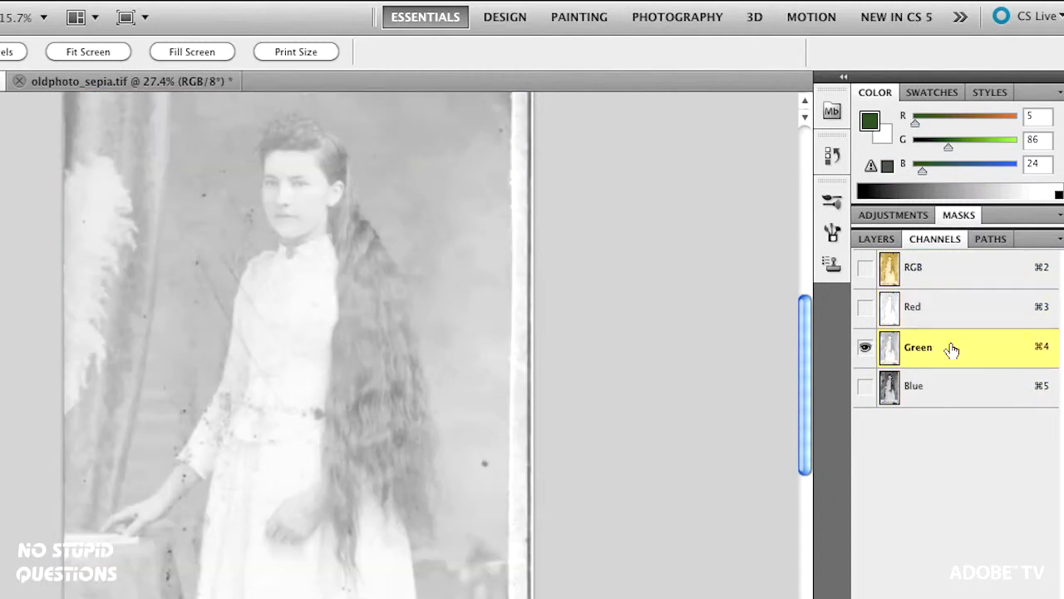
pyautogui.click(952, 387)
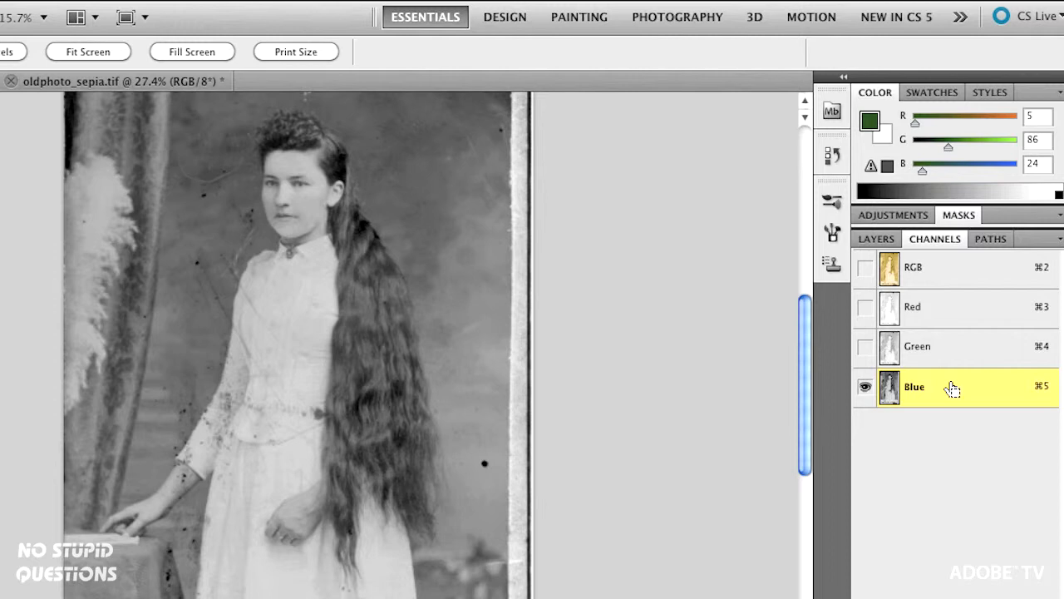
# Copy the entire Blue channel into a new 2877 x 4889 pixel grayscale document, and close oldphoto1.bmp
pyautogui.press('super+a')
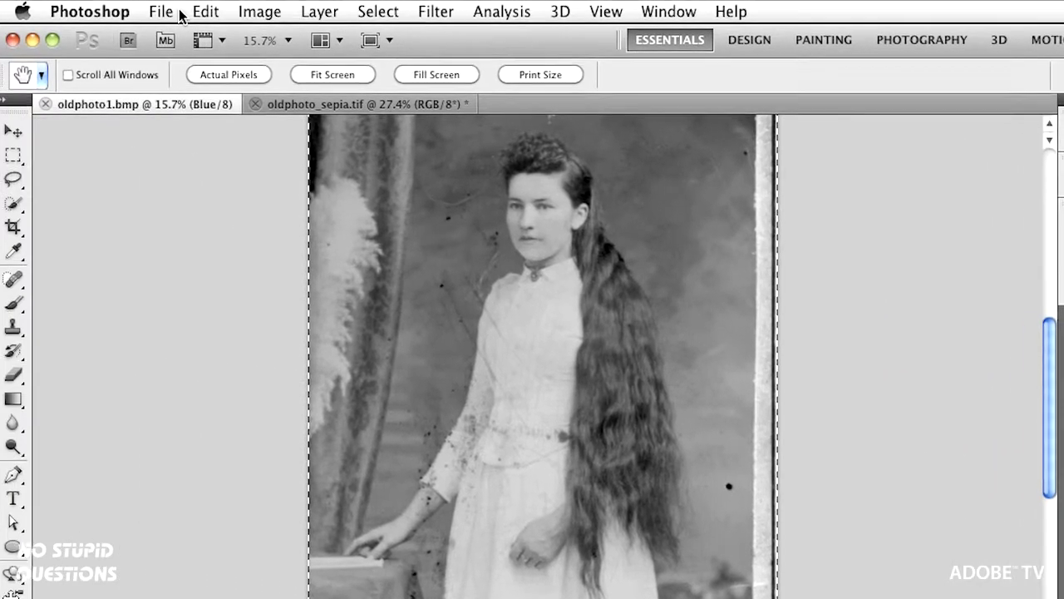
pyautogui.click(159, 11)
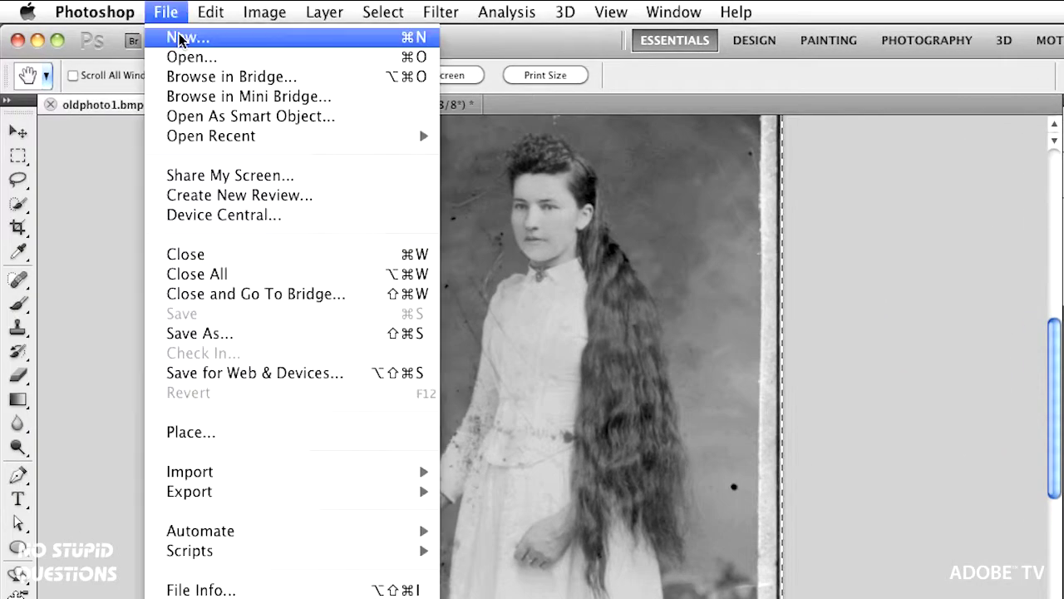
pyautogui.click(176, 36)
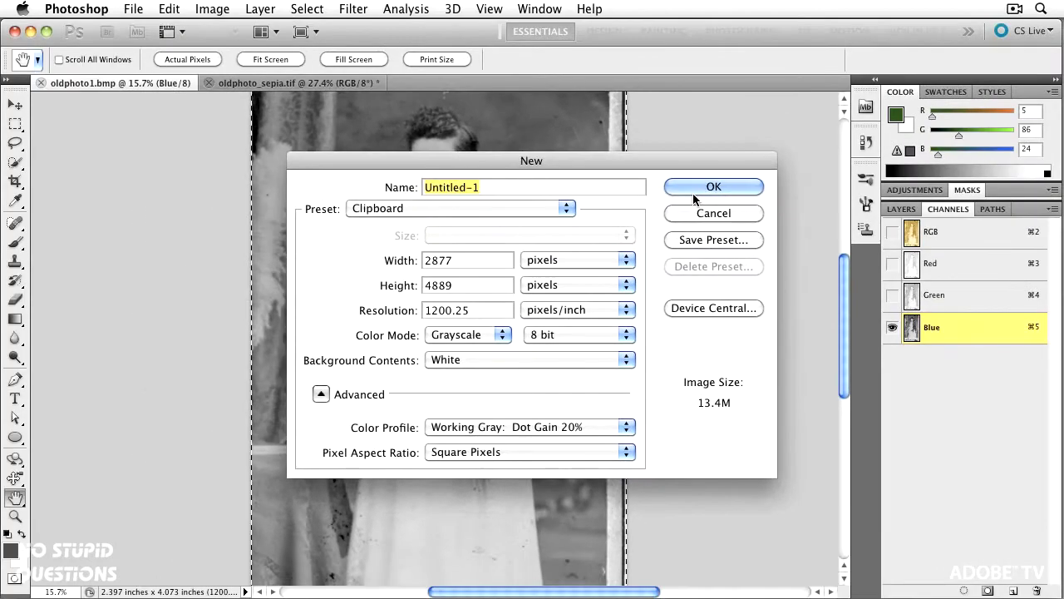
pyautogui.click(707, 148)
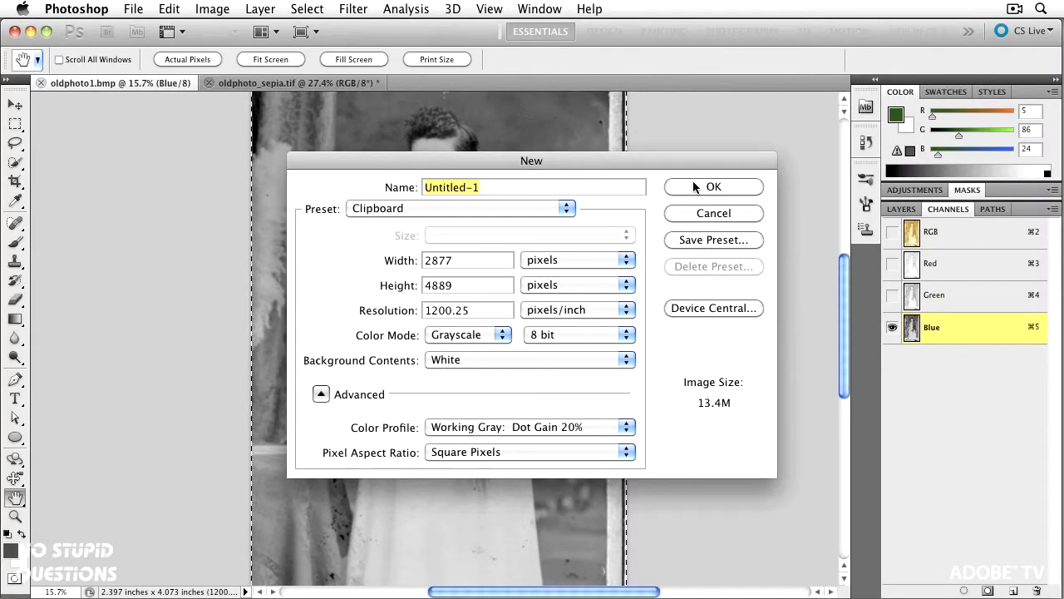
pyautogui.press('super+v')
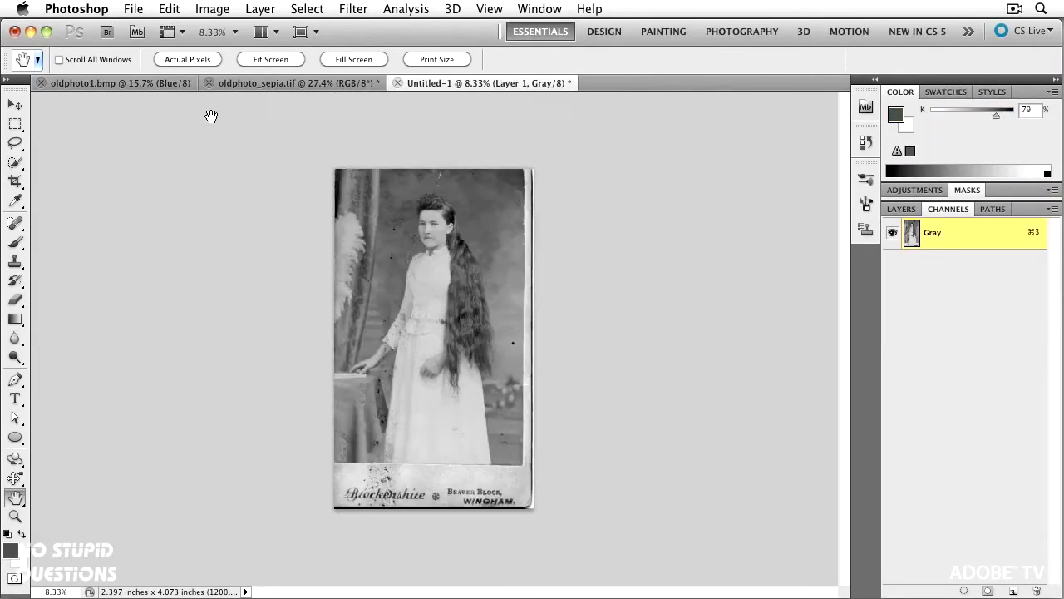
pyautogui.click(41, 83)
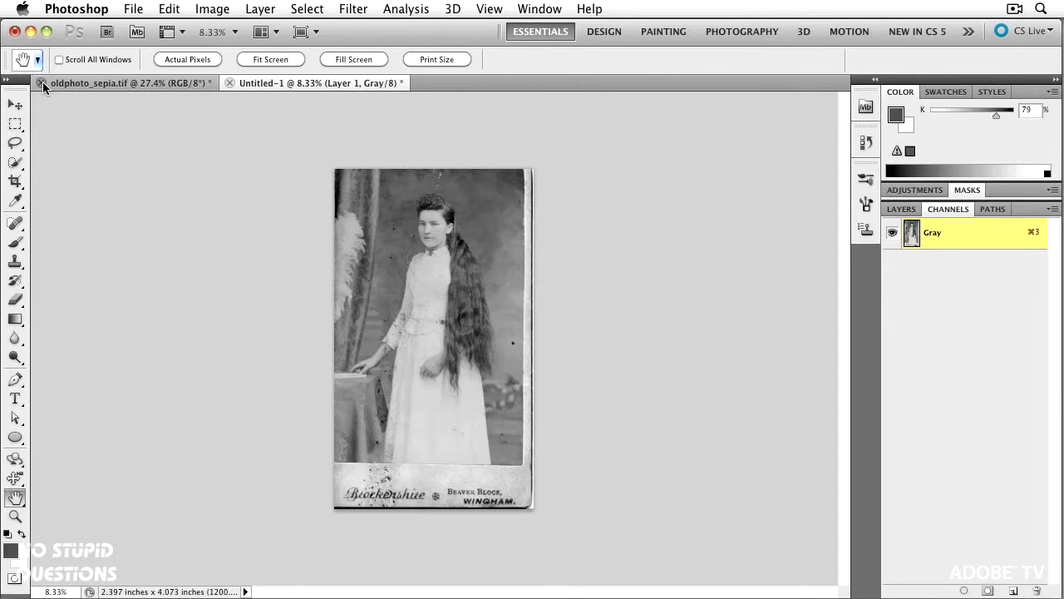
# Examine the grayscale photo up close for scratches and spots on the dress, face and backdrop
pyautogui.scroll(1, 434, 277)
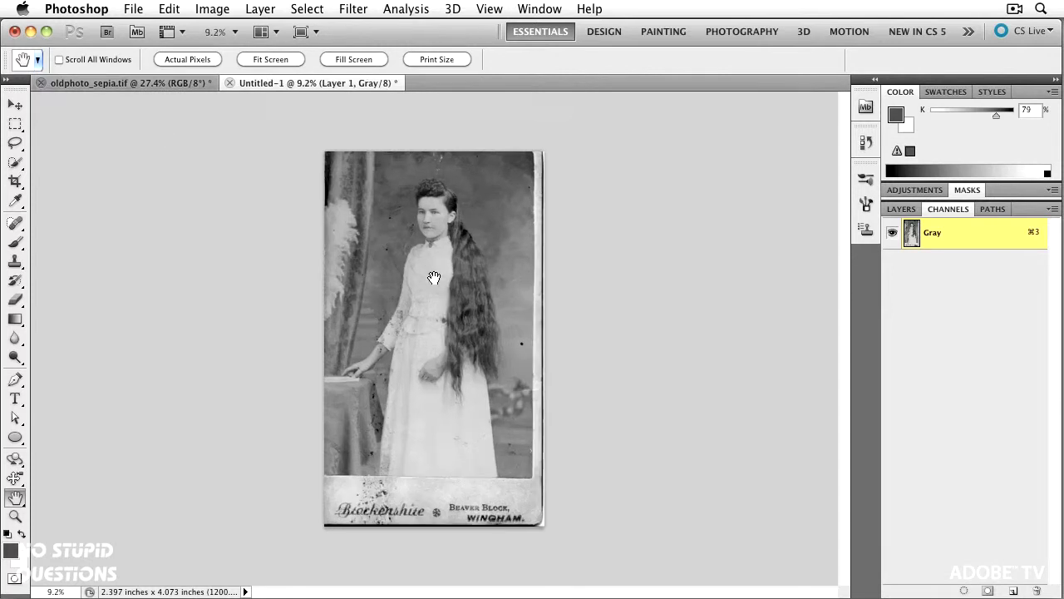
pyautogui.scroll(5, 434, 278)
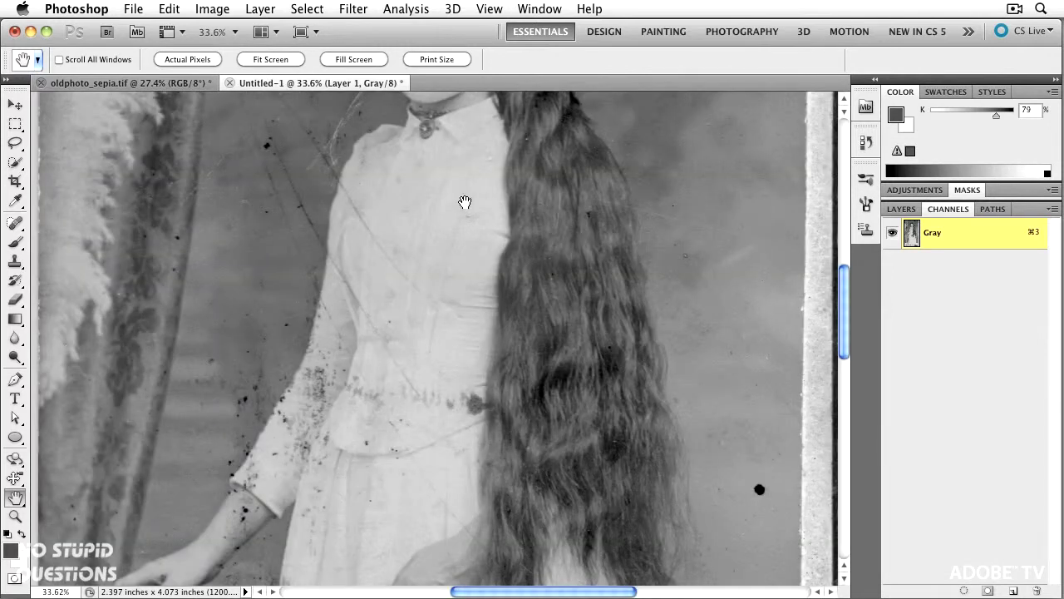
pyautogui.moveTo(465, 202); pyautogui.dragTo(478, 393)
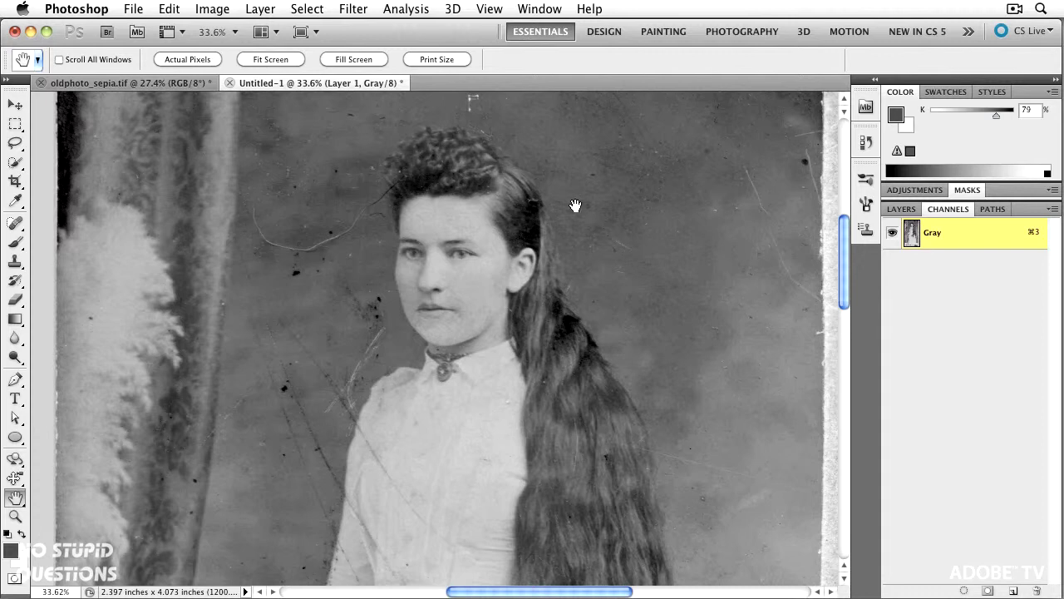
pyautogui.moveTo(575, 205); pyautogui.dragTo(578, 305)
pyautogui.scroll(2, 476, 239)
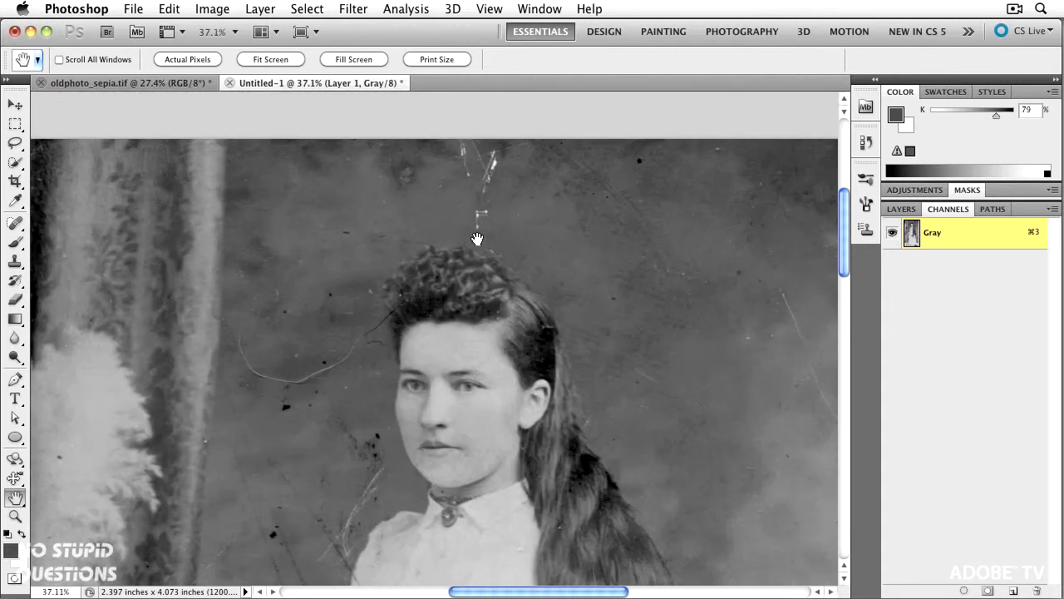
pyautogui.scroll(2, 476, 239)
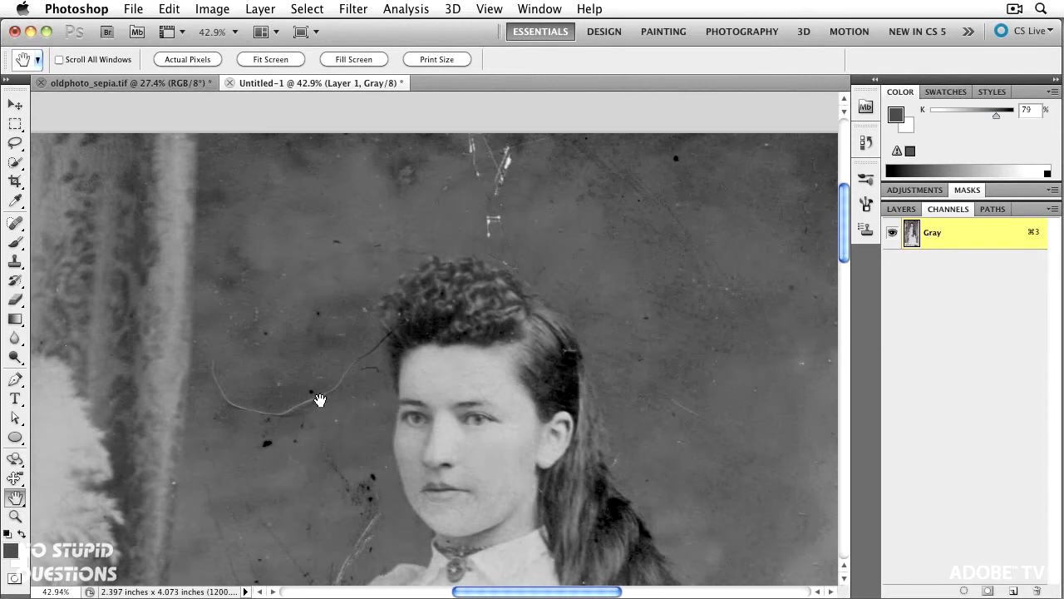
pyautogui.moveTo(320, 333); pyautogui.dragTo(412, 266)
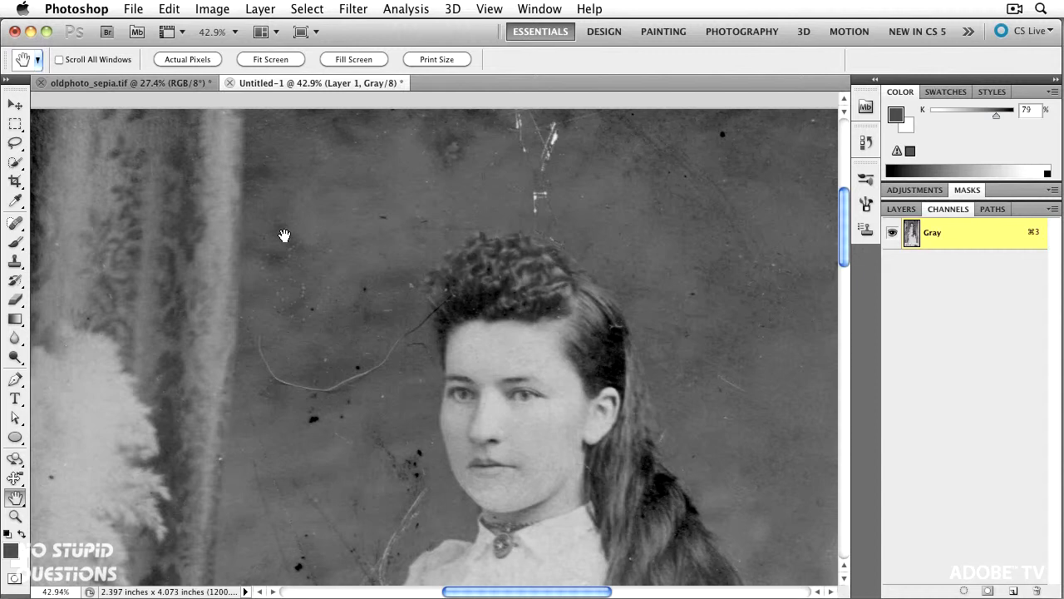
# Remove the dark spot, white scratches and small marks from the backdrop above the woman's head with the Content-Aware Spot Healing Brush
pyautogui.click(18, 226)
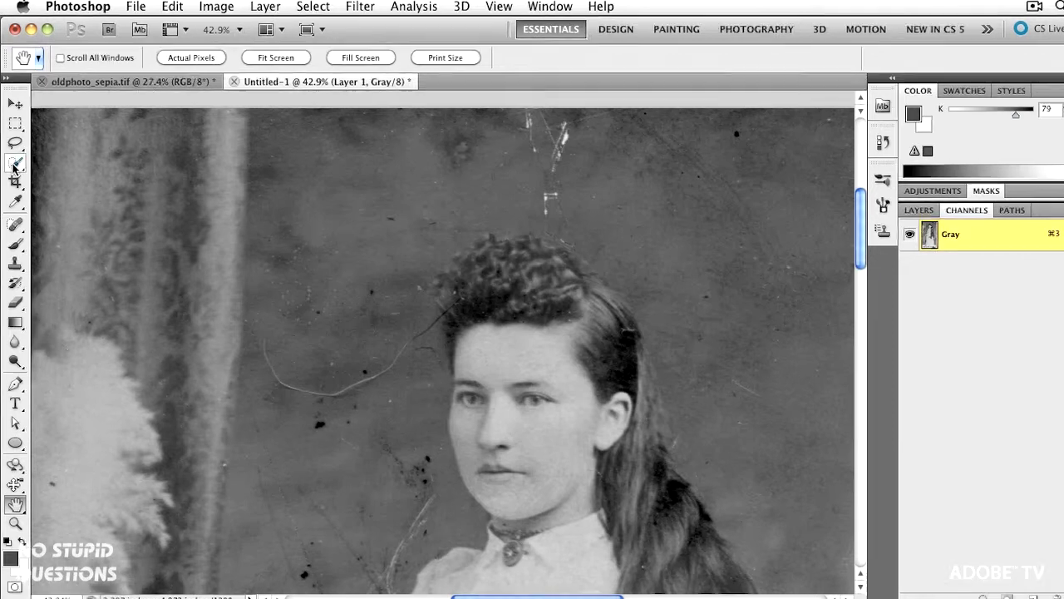
pyautogui.click(34, 308)
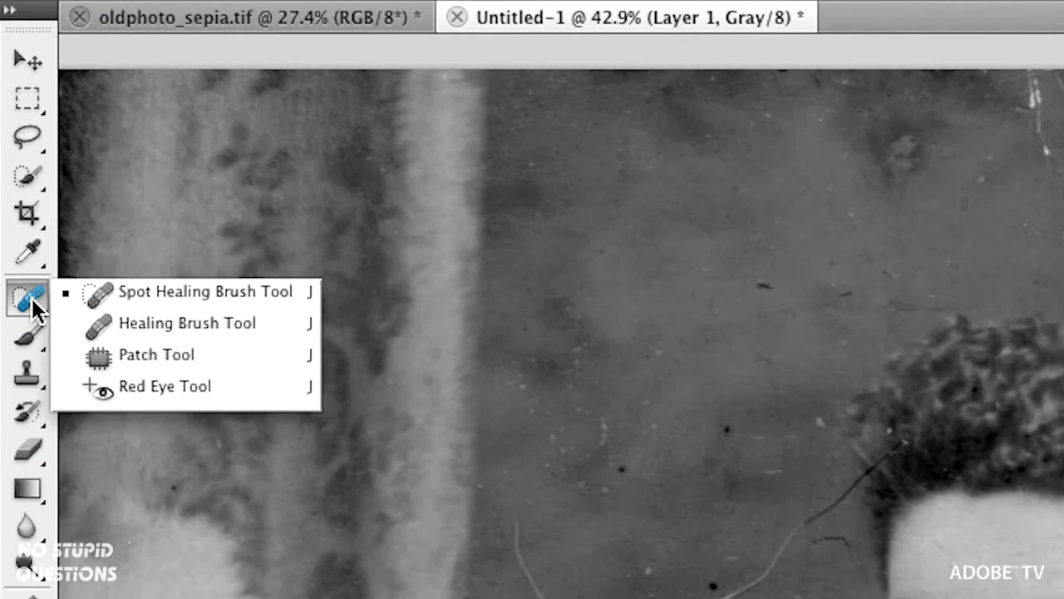
pyautogui.click(200, 299)
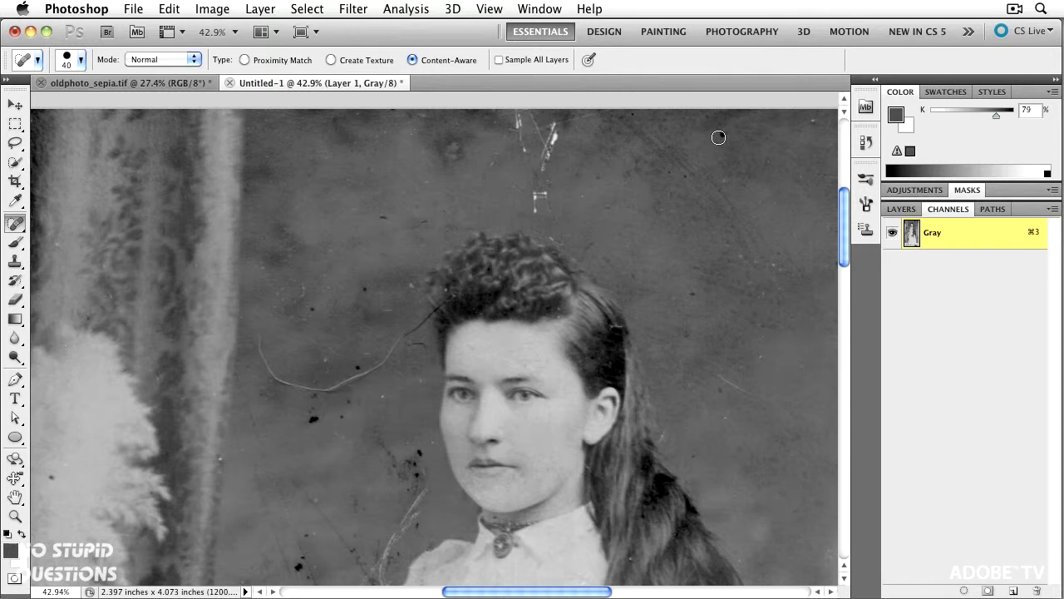
pyautogui.moveTo(718, 137); pyautogui.dragTo(722, 134)
pyautogui.moveTo(553, 119)
pyautogui.mouseDown()
pyautogui.moveTo(538, 193)
pyautogui.moveTo(532, 166)
pyautogui.moveTo(562, 159)
pyautogui.moveTo(563, 208)
pyautogui.mouseUp()
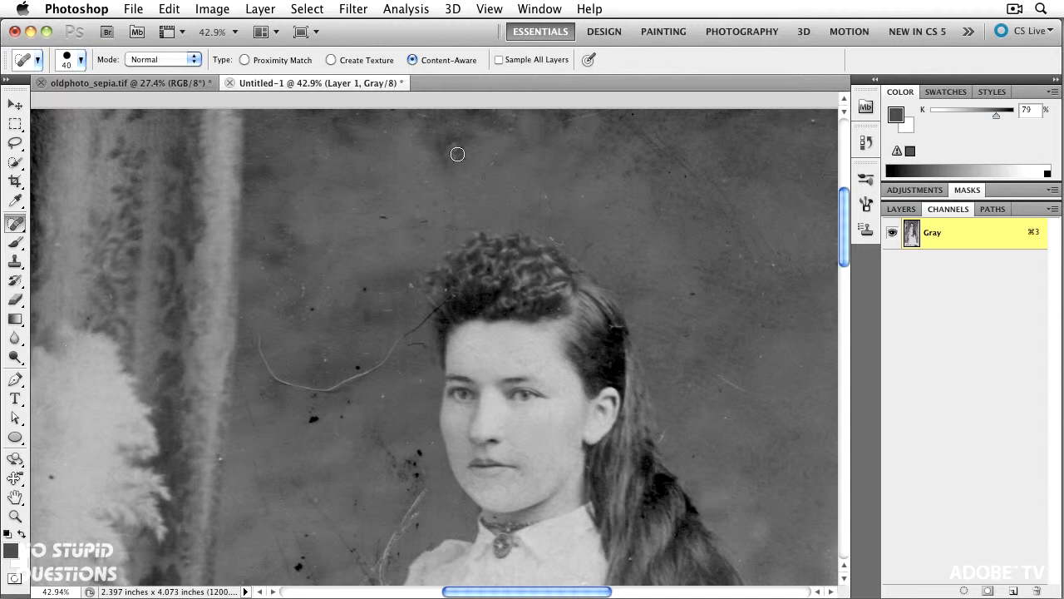
pyautogui.moveTo(459, 141); pyautogui.dragTo(446, 177)
pyautogui.moveTo(396, 214); pyautogui.dragTo(421, 222)
# Heal the long curved scratch and the dark specks in the backdrop between the curtain and the woman's hair
pyautogui.scroll(2, 359, 308)
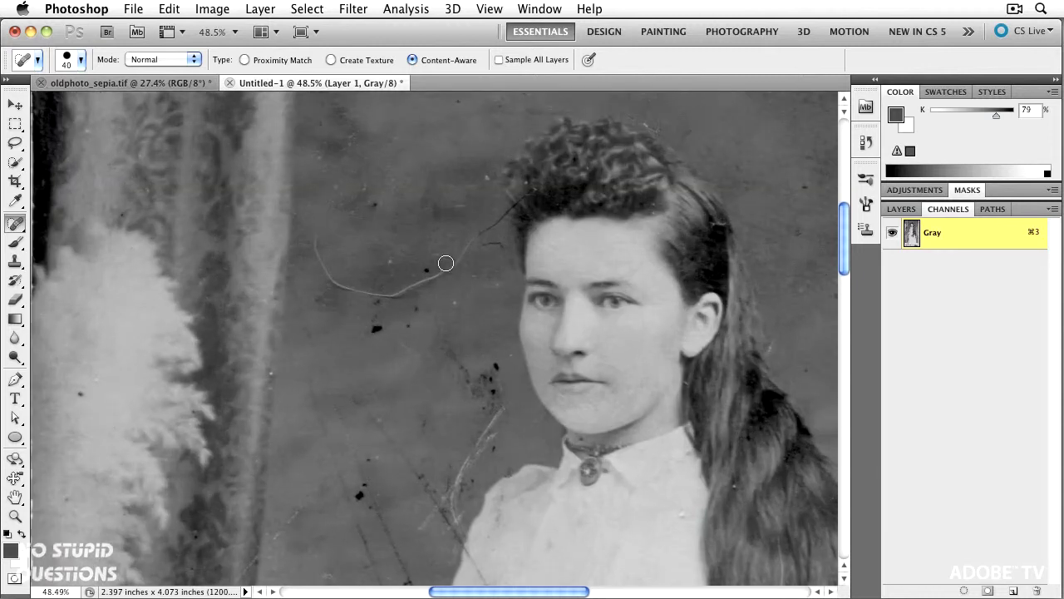
pyautogui.scroll(1, 436, 264)
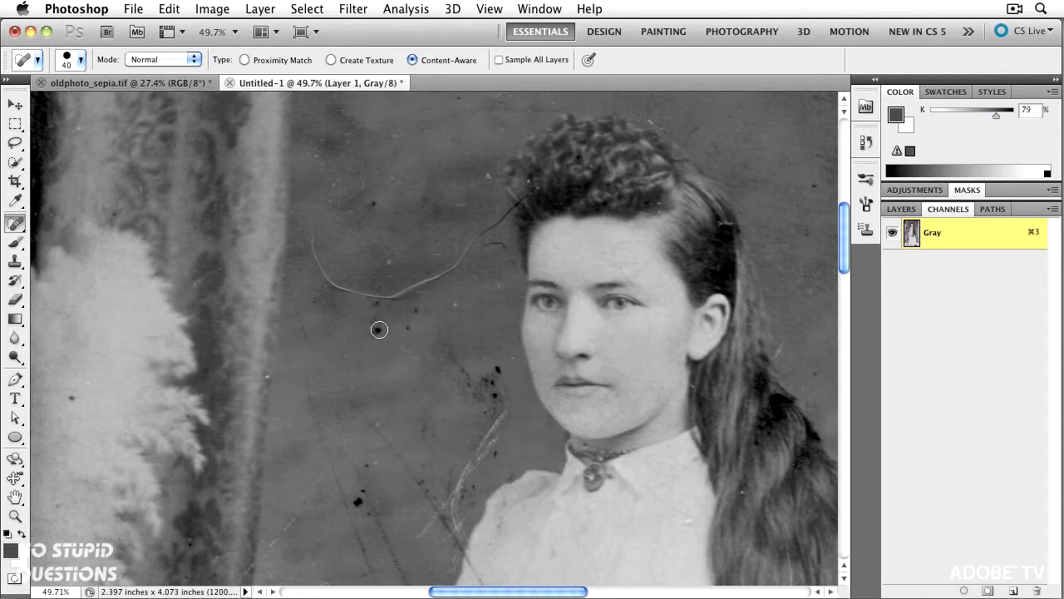
pyautogui.click(379, 330)
pyautogui.click(405, 332)
pyautogui.moveTo(515, 204)
pyautogui.mouseDown()
pyautogui.moveTo(417, 281)
pyautogui.moveTo(359, 294)
pyautogui.moveTo(309, 241)
pyautogui.mouseUp()
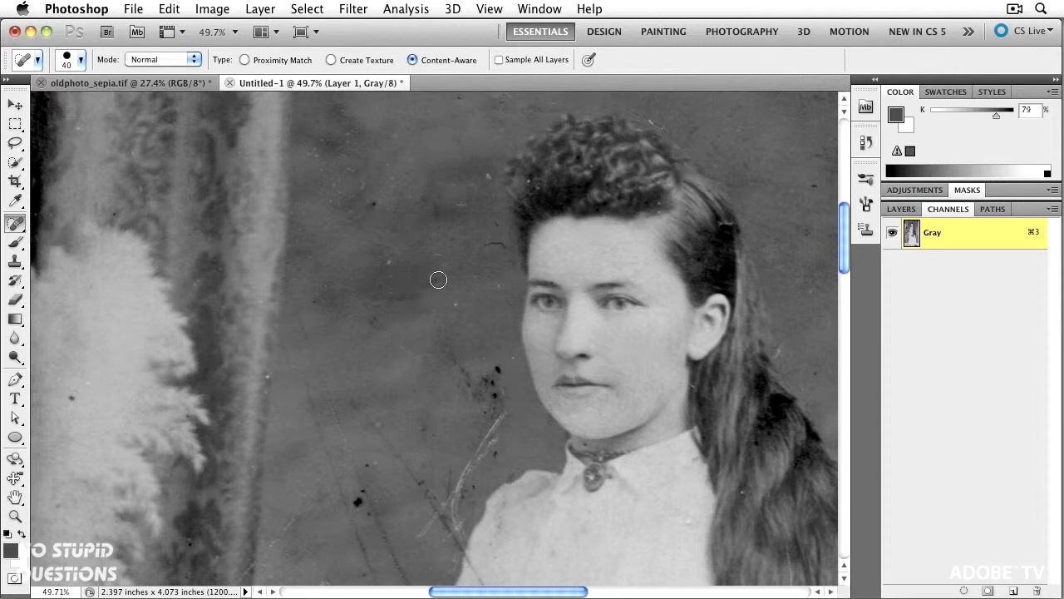
pyautogui.click(492, 239)
# Heal the cluster of dark spots beside the woman's chin and the upper part of the white scratch above her shoulder
pyautogui.scroll(-3, 490, 312)
pyautogui.hscroll(-1, 490, 312)
pyautogui.click(502, 294)
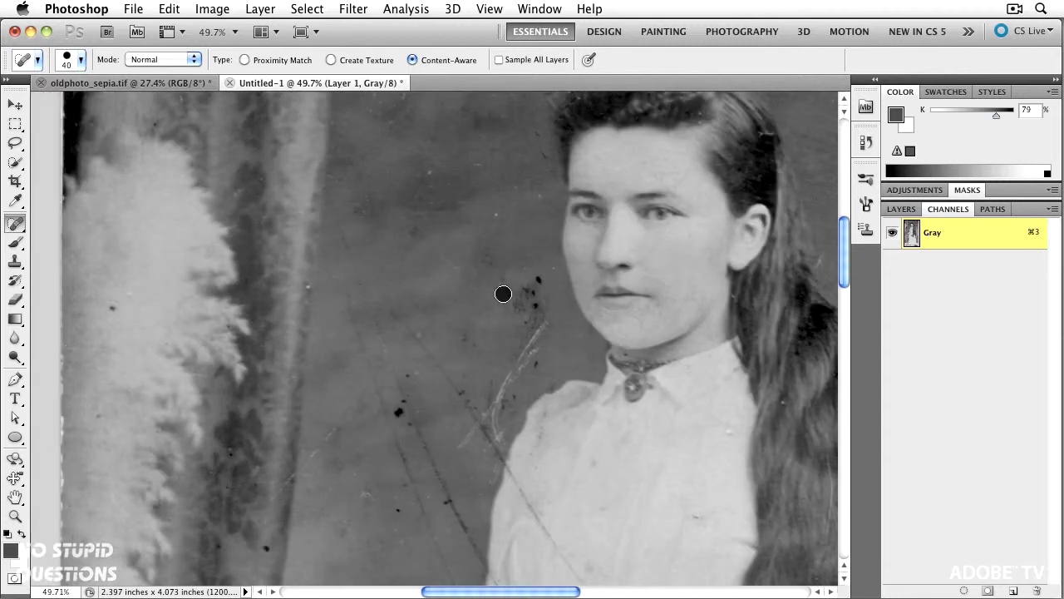
pyautogui.click(531, 285)
pyautogui.moveTo(499, 281); pyautogui.dragTo(531, 298)
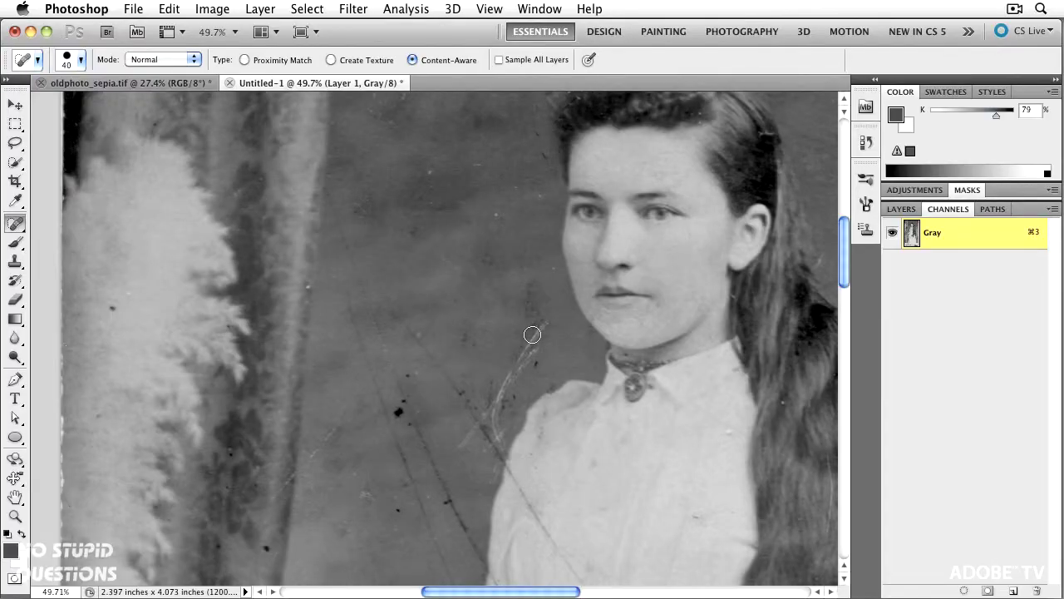
pyautogui.moveTo(540, 318); pyautogui.dragTo(509, 381)
pyautogui.moveTo(526, 303); pyautogui.dragTo(526, 303)
# Heal the diagonal scratch running from the backdrop across the woman's shoulder and down her bodice
pyautogui.moveTo(458, 357); pyautogui.dragTo(447, 222)
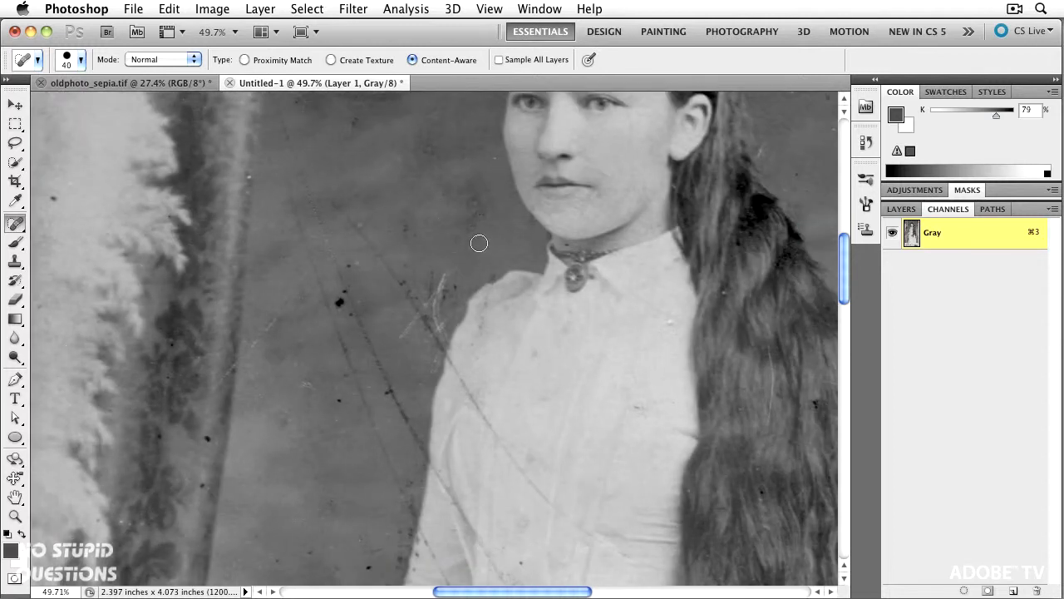
pyautogui.moveTo(481, 304); pyautogui.dragTo(452, 254)
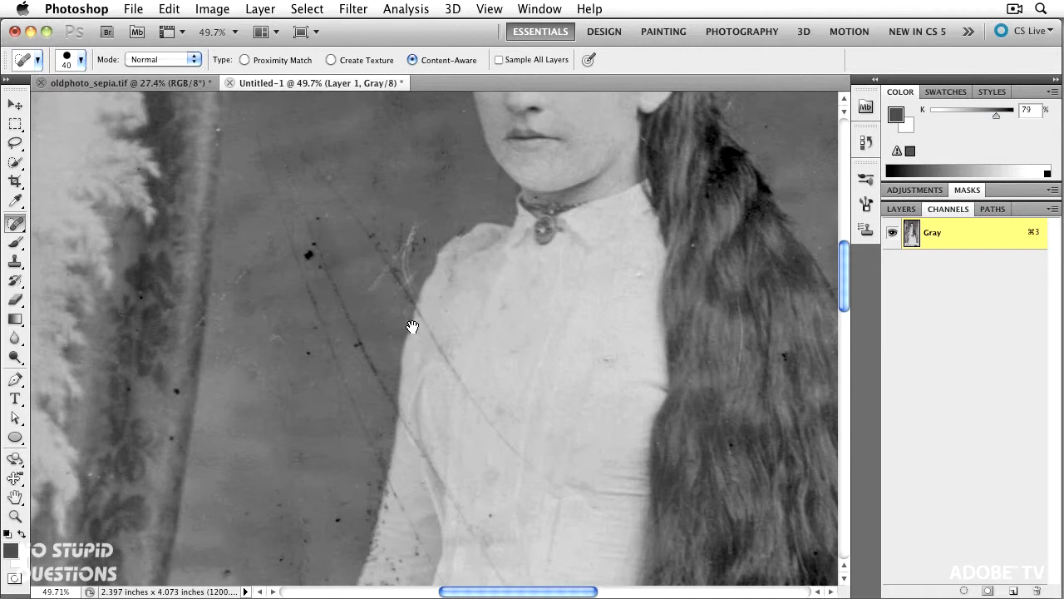
pyautogui.moveTo(333, 190)
pyautogui.mouseDown()
pyautogui.moveTo(375, 228)
pyautogui.moveTo(422, 304)
pyautogui.mouseUp()
pyautogui.moveTo(424, 310)
pyautogui.mouseDown()
pyautogui.moveTo(480, 433)
pyautogui.moveTo(527, 462)
pyautogui.moveTo(482, 412)
pyautogui.mouseUp()
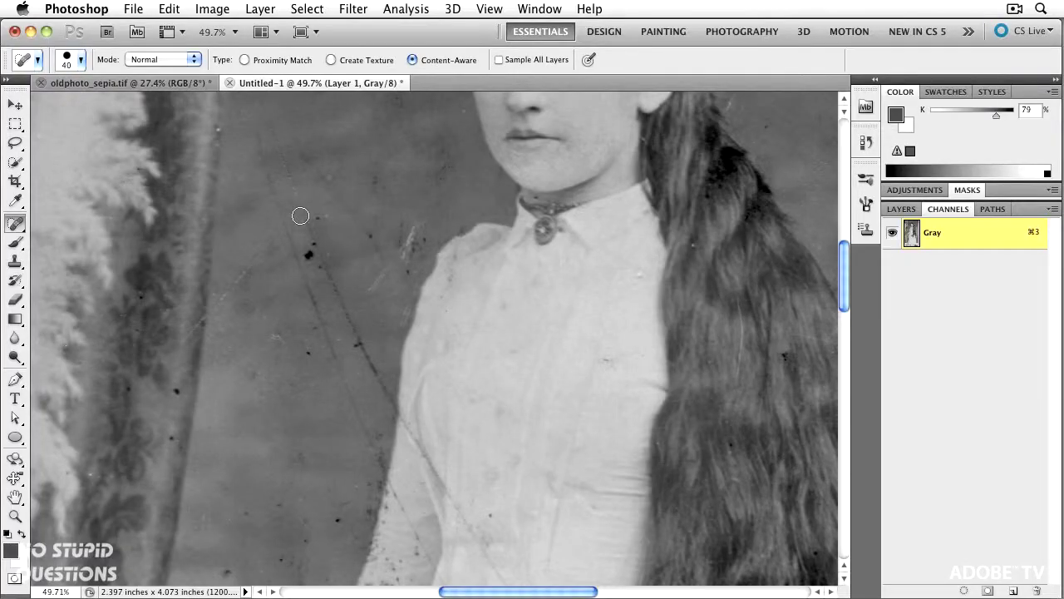
# Heal the dark spots and the diagonal scratch that runs through them from the backdrop down across the sleeve
pyautogui.click(309, 258)
pyautogui.click(357, 348)
pyautogui.moveTo(311, 236); pyautogui.dragTo(489, 570)
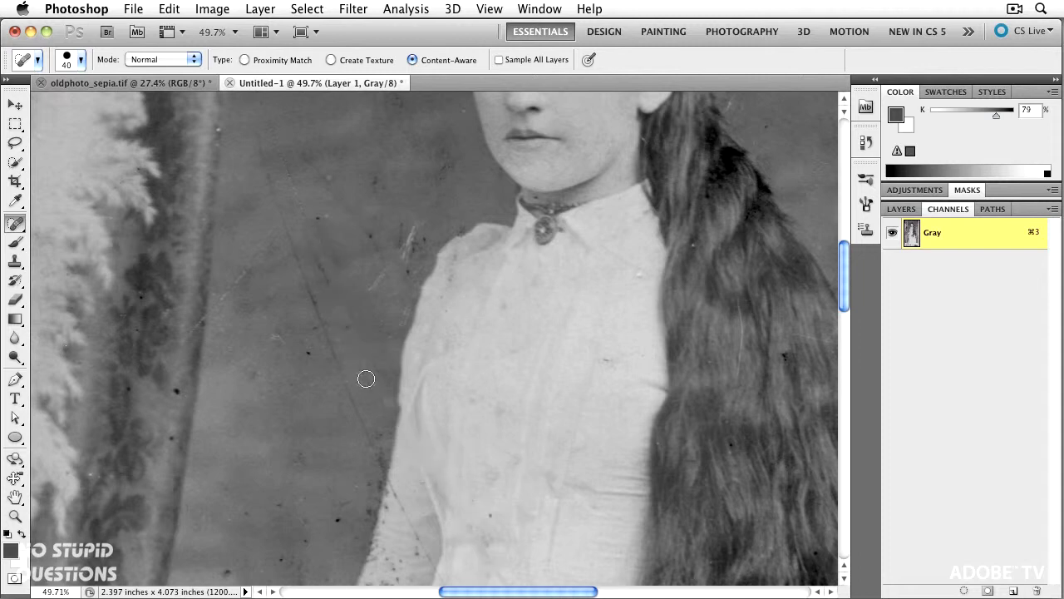
pyautogui.moveTo(375, 366); pyautogui.dragTo(369, 380)
# Heal the faint diagonal scratch and its remnants in the backdrop between the curtain and the woman's arm
pyautogui.press('space')
pyautogui.moveTo(260, 157)
pyautogui.mouseDown()
pyautogui.moveTo(318, 331)
pyautogui.moveTo(374, 455)
pyautogui.mouseUp()
pyautogui.moveTo(342, 385); pyautogui.dragTo(343, 406)
pyautogui.moveTo(288, 240); pyautogui.dragTo(292, 276)
pyautogui.moveTo(295, 279)
pyautogui.mouseDown()
pyautogui.moveTo(320, 296)
pyautogui.moveTo(316, 255)
pyautogui.mouseUp()
# Heal the faint light scratch beside the curtain edge and the remaining small specks in the nearby backdrop
pyautogui.click(274, 232)
pyautogui.moveTo(265, 247); pyautogui.dragTo(217, 300)
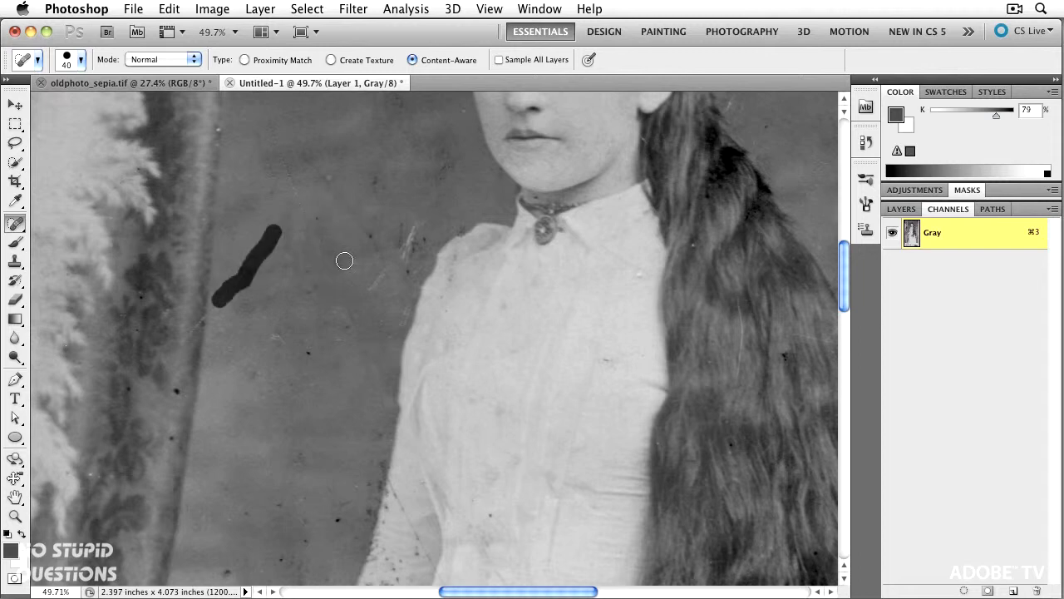
pyautogui.click(311, 221)
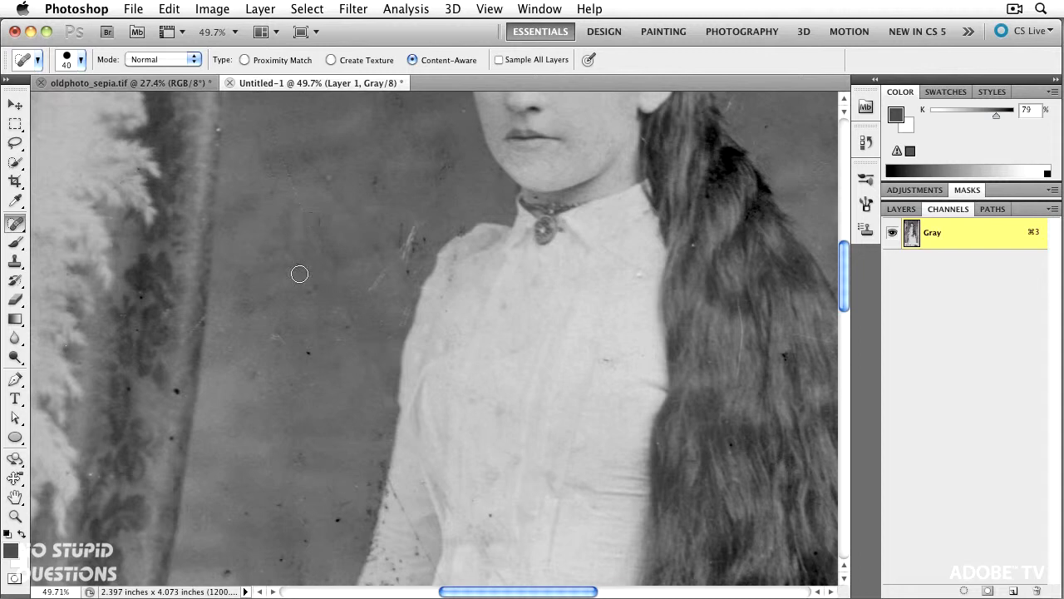
pyautogui.click(276, 298)
pyautogui.moveTo(301, 349); pyautogui.dragTo(313, 350)
# Reduce the healing brush size to 24 and heal dark spots on the woman's speckled sleeve and forearm
pyautogui.moveTo(322, 423); pyautogui.dragTo(401, 262)
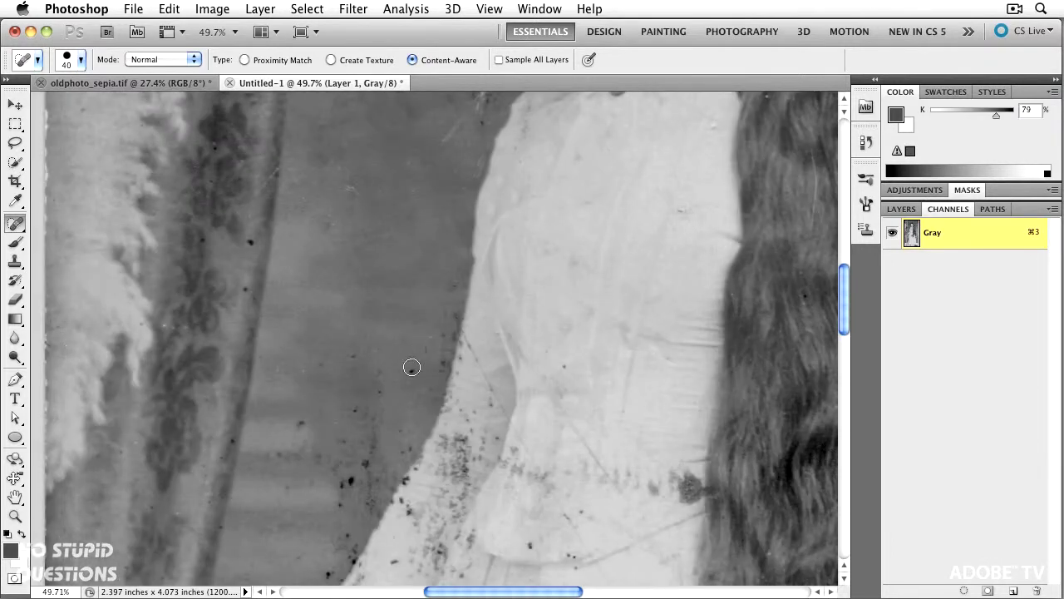
pyautogui.moveTo(412, 367); pyautogui.dragTo(401, 271)
pyautogui.moveTo(433, 373); pyautogui.dragTo(423, 278)
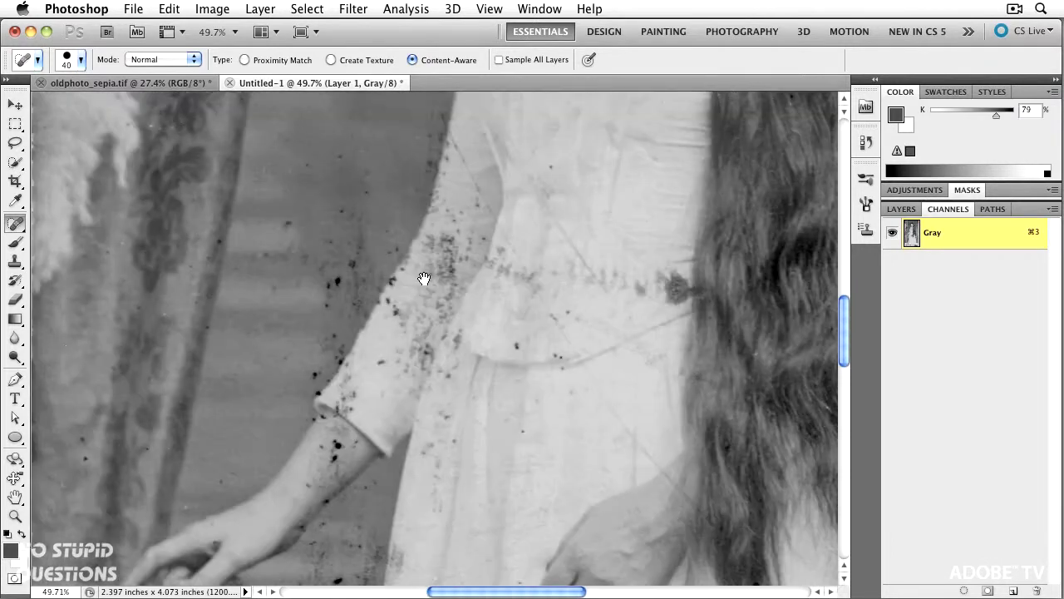
pyautogui.click(440, 279)
pyautogui.press('[')
pyautogui.press('[')
pyautogui.moveTo(430, 252)
pyautogui.mouseDown()
pyautogui.moveTo(459, 258)
pyautogui.moveTo(438, 268)
pyautogui.moveTo(467, 251)
pyautogui.moveTo(449, 273)
pyautogui.mouseUp()
pyautogui.click(334, 462)
pyautogui.moveTo(371, 443); pyautogui.dragTo(408, 220)
pyautogui.scroll(-5, 629, 269)
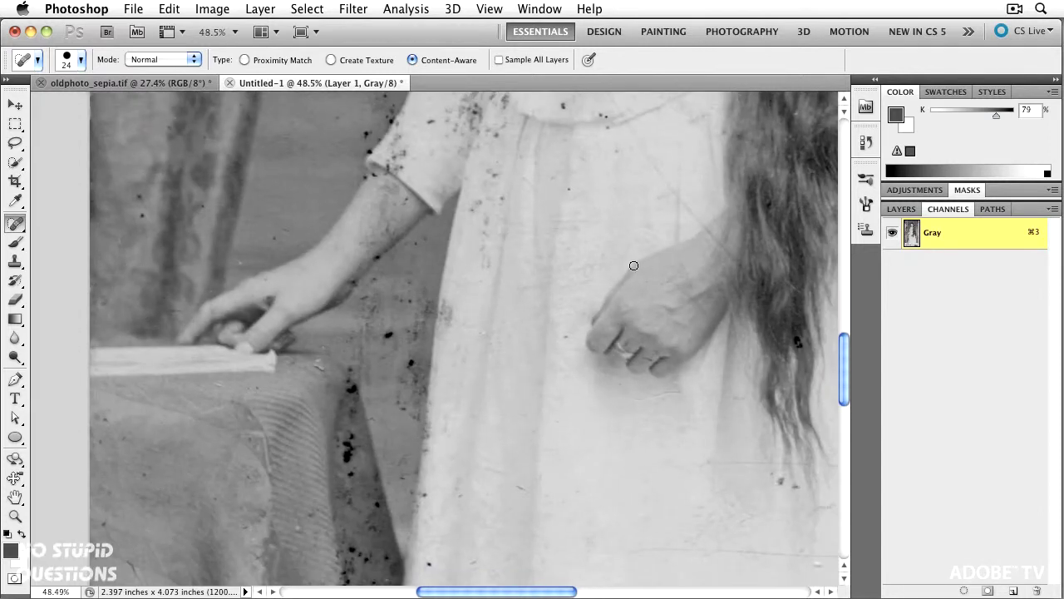
# Switch to the retouched oldphoto_sepia.tif document and check which color mode the image uses
pyautogui.moveTo(637, 152)
pyautogui.mouseDown()
pyautogui.moveTo(470, 488)
pyautogui.moveTo(507, 316)
pyautogui.mouseUp()
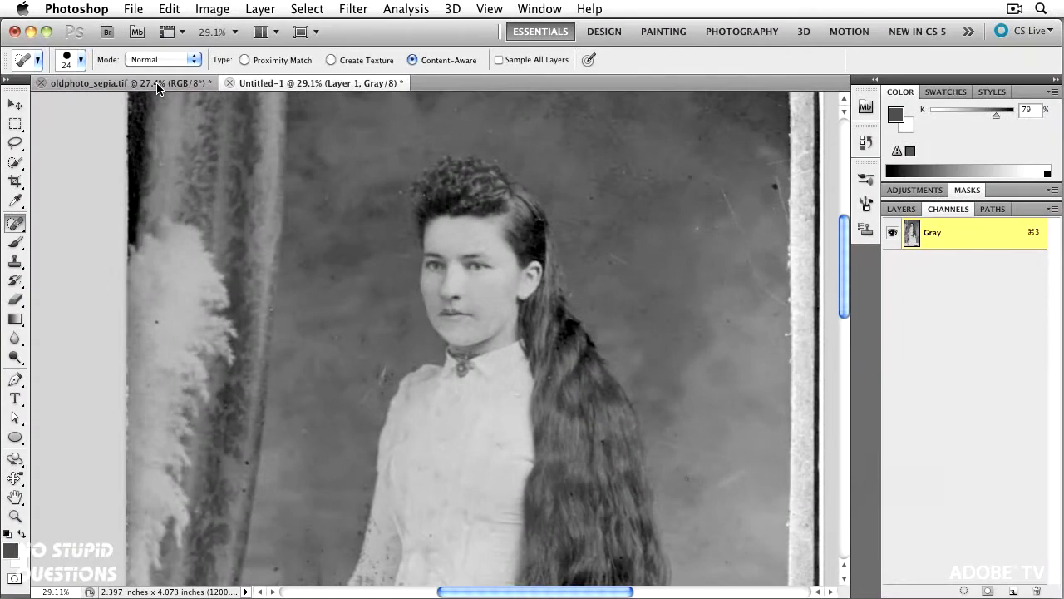
pyautogui.click(131, 84)
pyautogui.moveTo(448, 219); pyautogui.dragTo(451, 132)
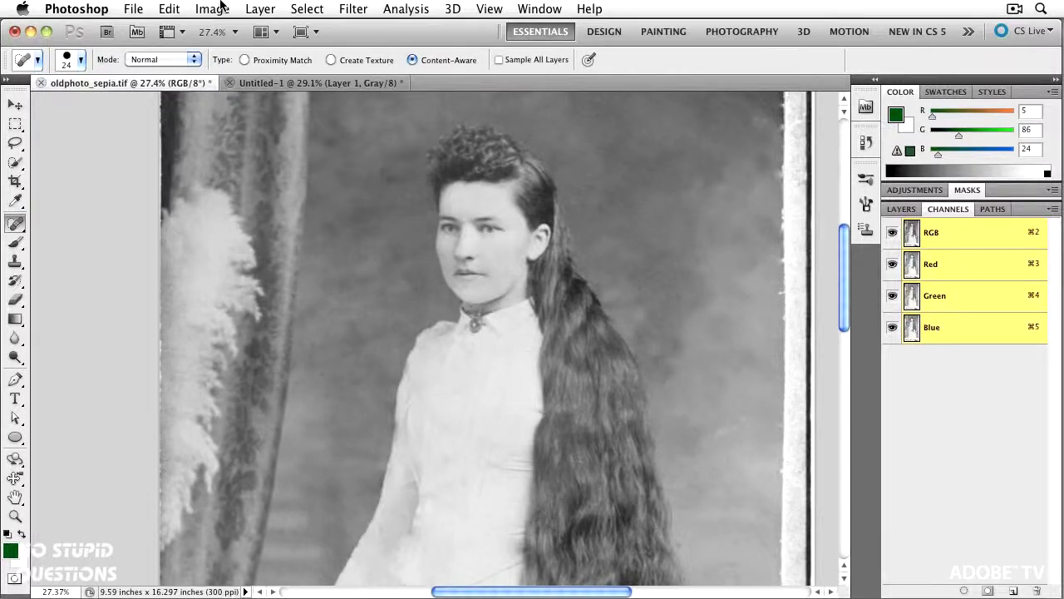
pyautogui.click(211, 9)
pyautogui.moveTo(266, 44)
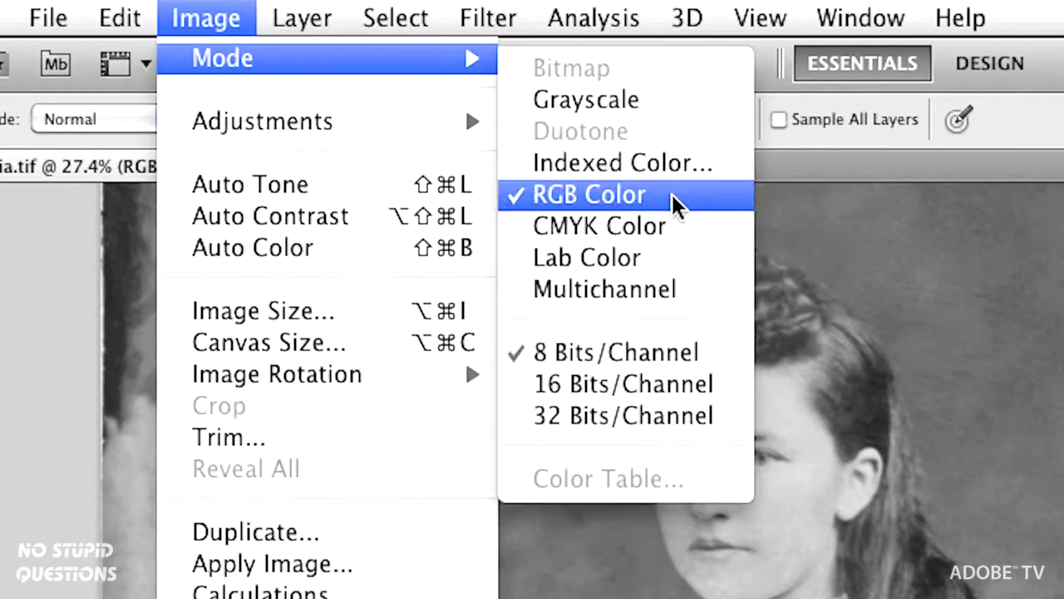
pyautogui.click(204, 20)
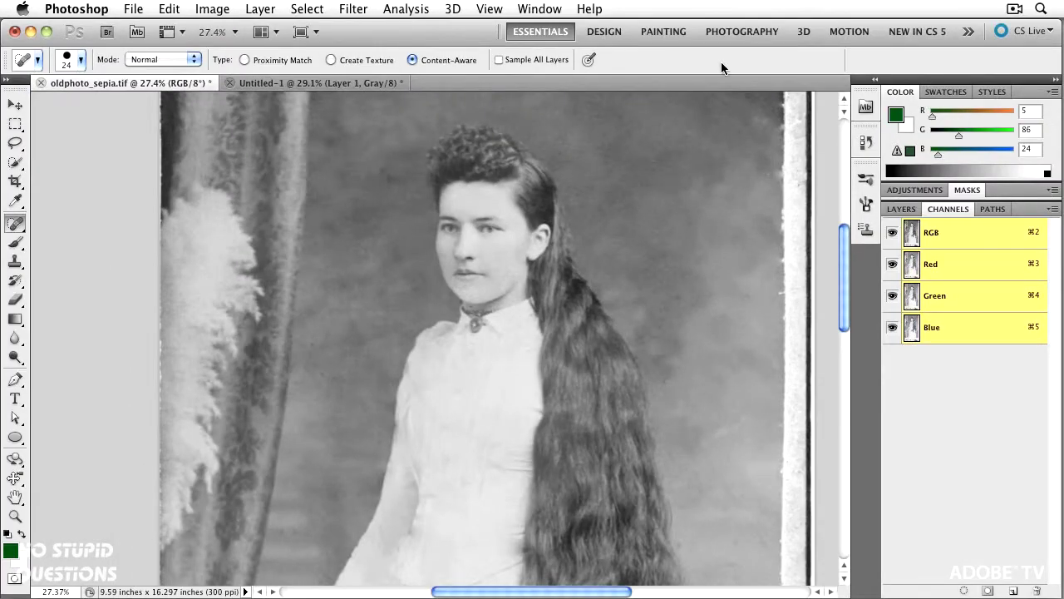
# Add a Hue/Saturation adjustment layer above the Background of oldphoto_sepia.tif and enable Colorize
pyautogui.click(894, 210)
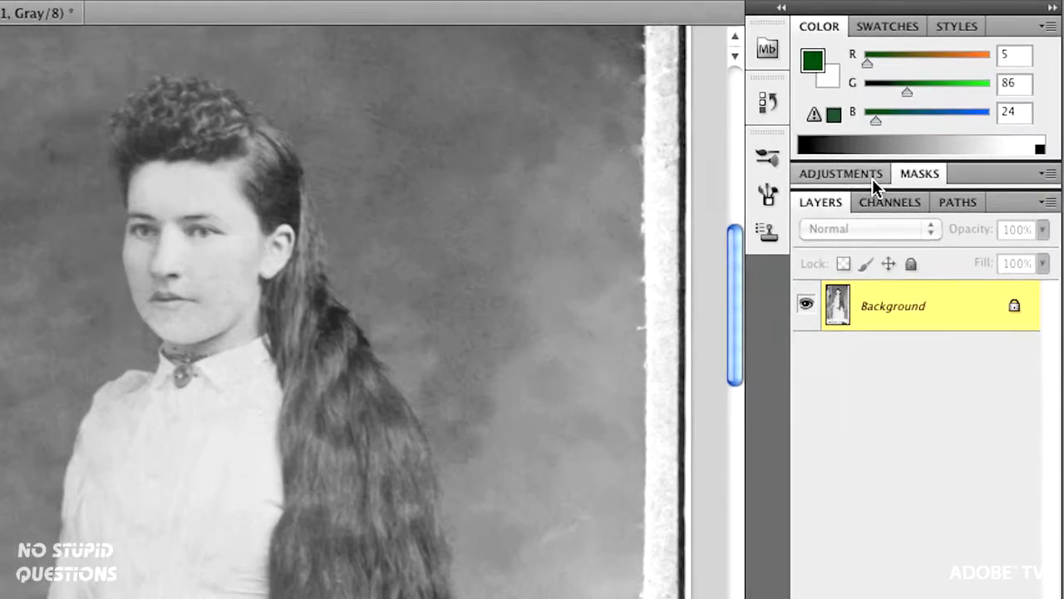
pyautogui.click(931, 189)
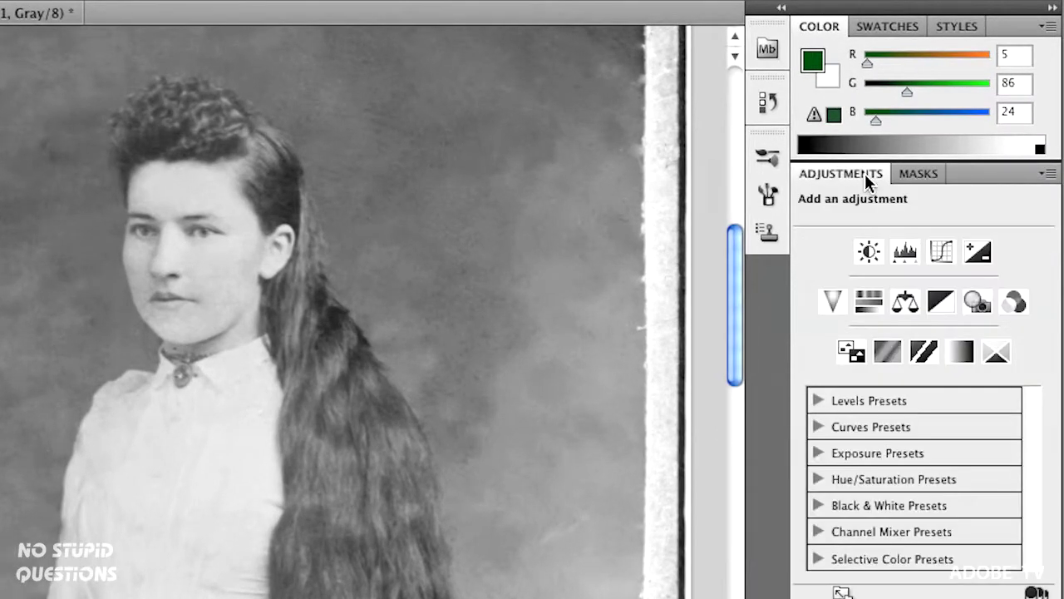
pyautogui.click(869, 303)
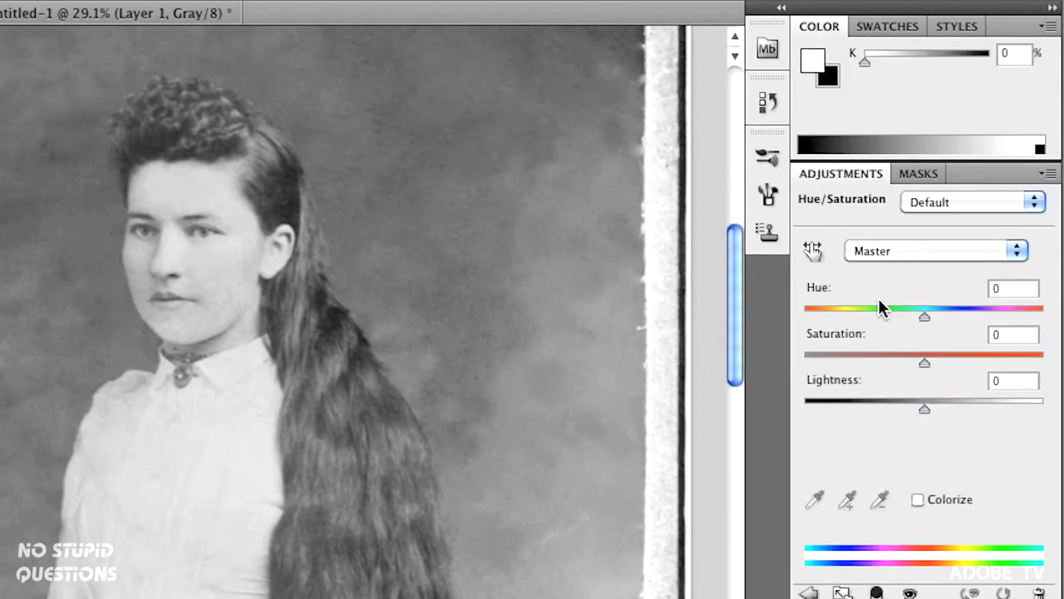
pyautogui.click(918, 499)
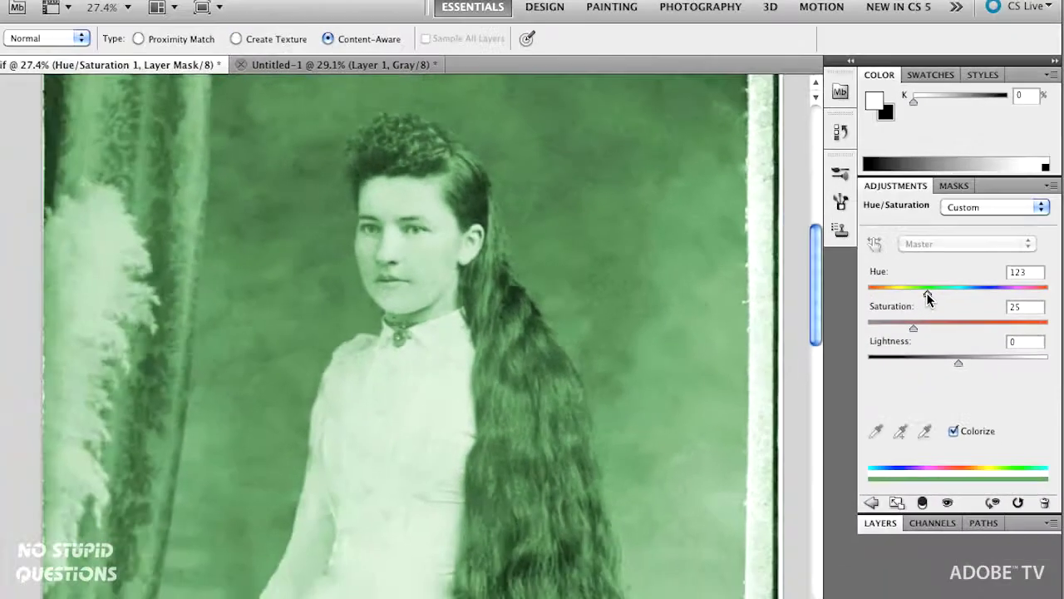
# Give the photo a sepia tone by setting the adjustment's Hue to 30 and Saturation to 24
pyautogui.moveTo(894, 317); pyautogui.dragTo(825, 320)
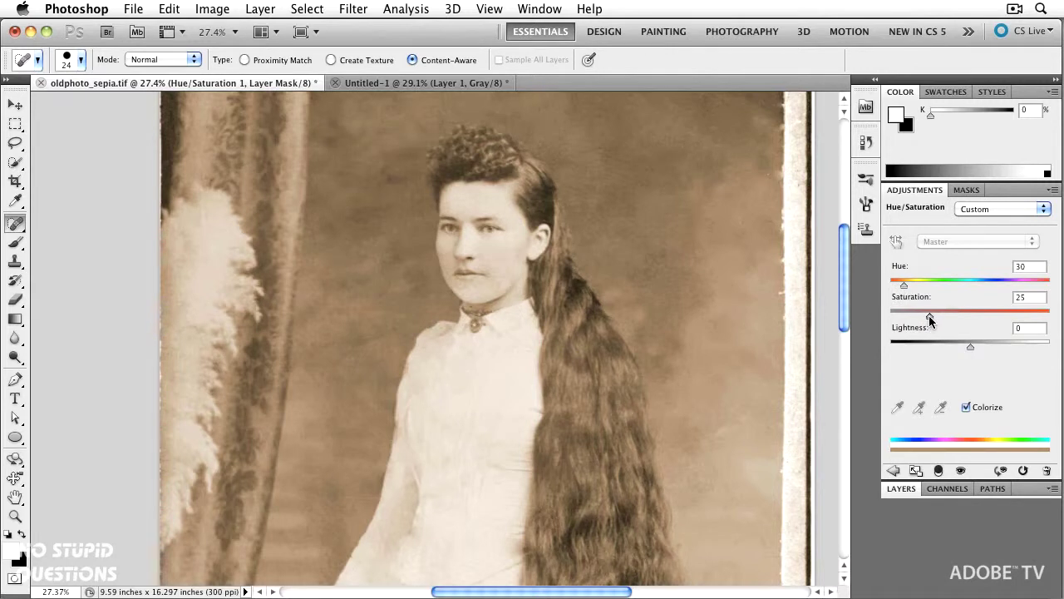
pyautogui.moveTo(929, 320); pyautogui.dragTo(929, 317)
pyautogui.scroll(-3, 650, 340)
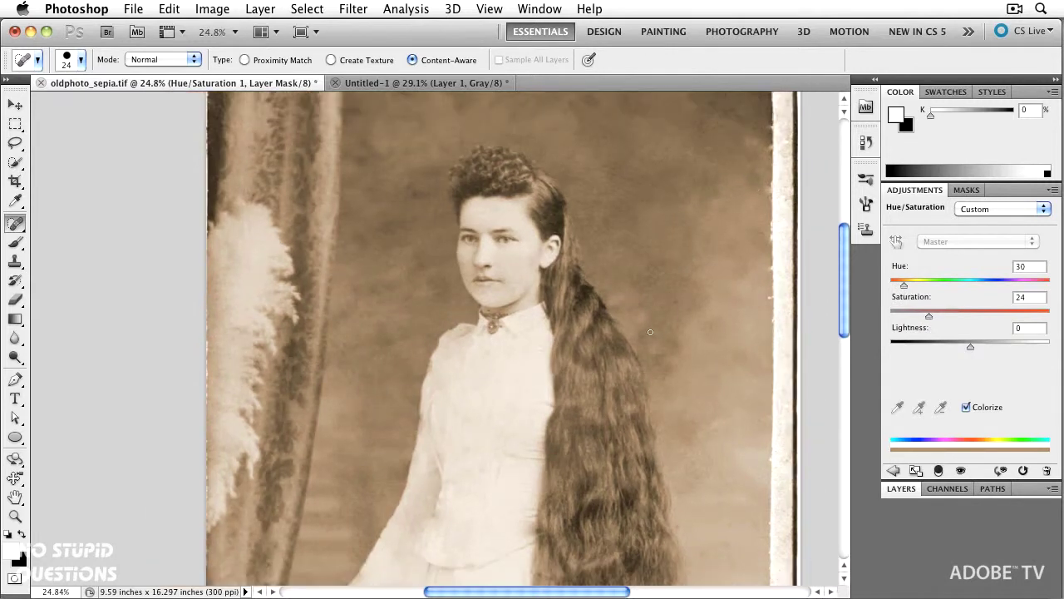
pyautogui.scroll(-3, 649, 340)
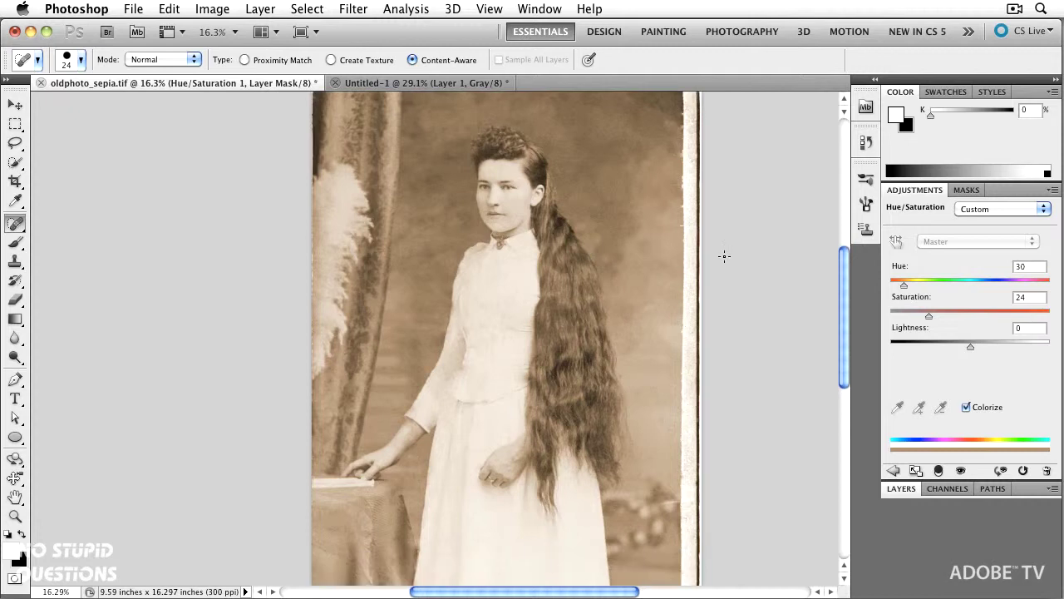
pyautogui.press('h')
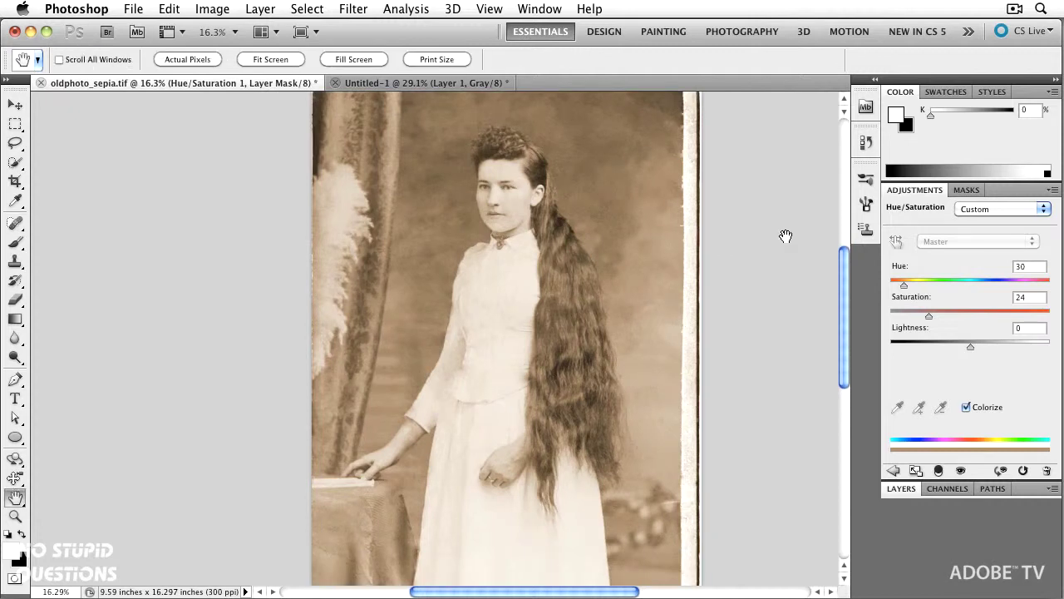